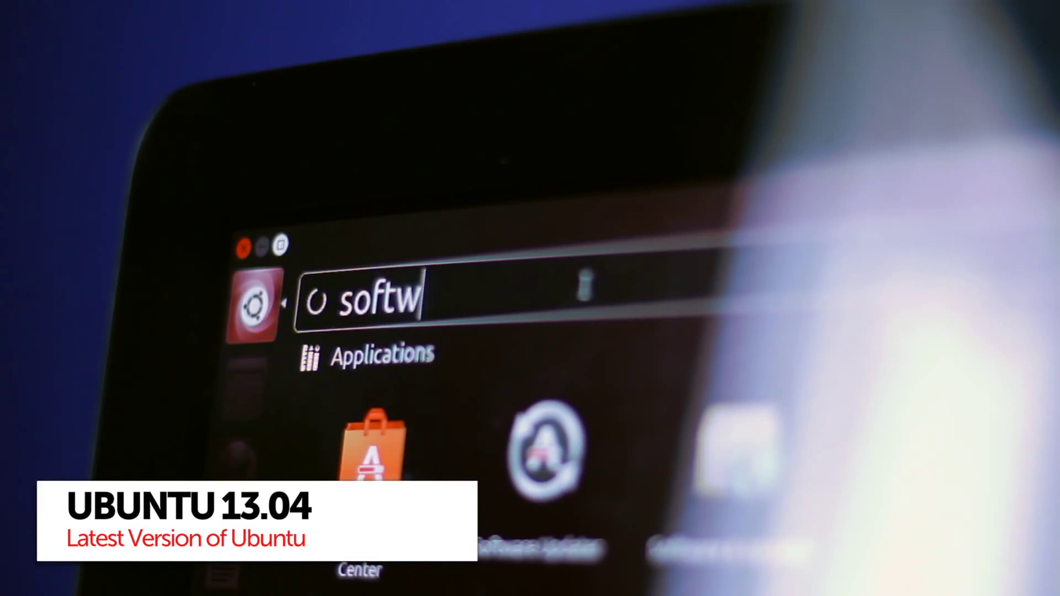
Step: Select the Ubuntu Software Center result for the 'softwa' Dash search
key(Down)
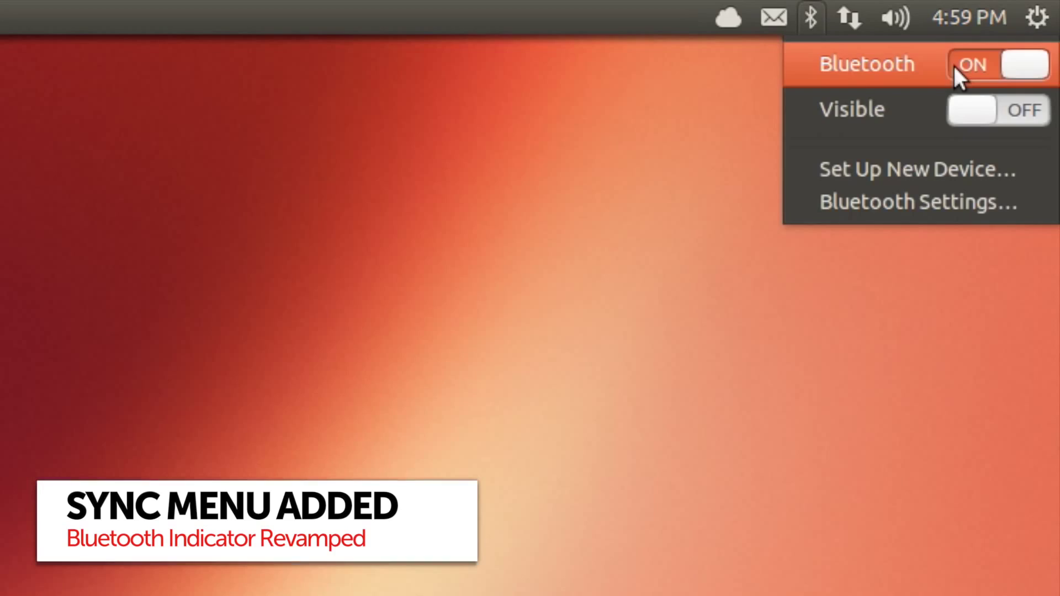
Step: Turn Bluetooth off and pause Ubuntu One syncing from the cloud menu
click(953, 66)
click(728, 18)
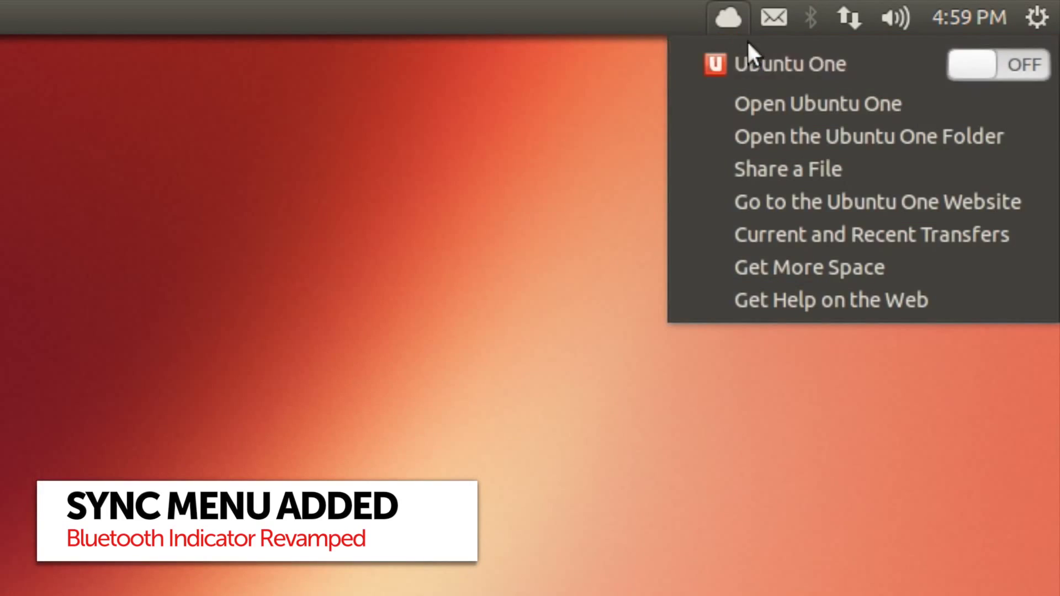
click(984, 71)
click(613, 124)
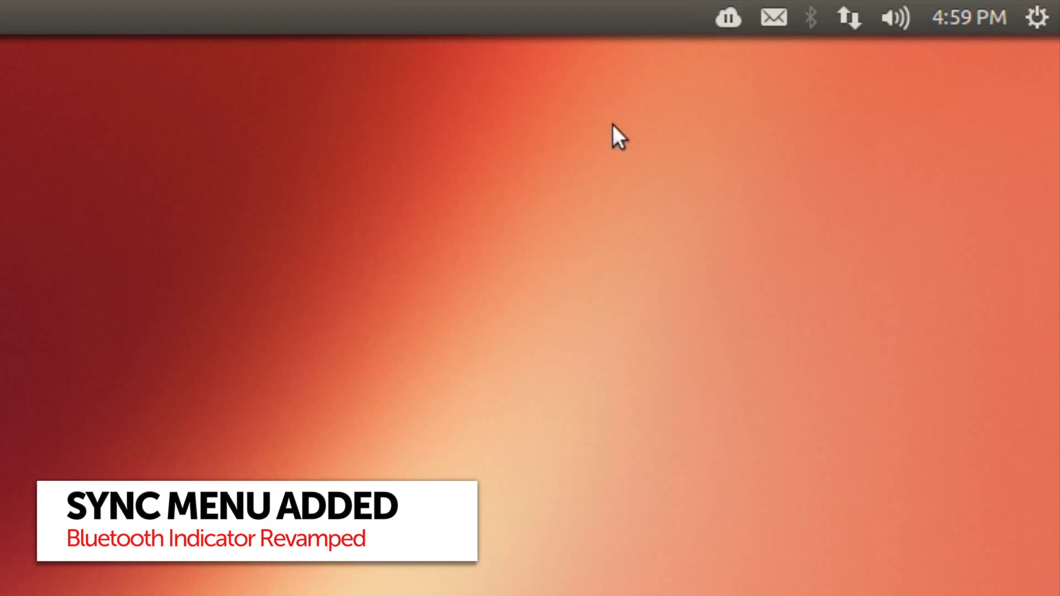
Step: Resume Ubuntu One syncing and allow Shotwell and the Photos search plugin to use Facebook
click(741, 16)
click(1005, 71)
click(335, 237)
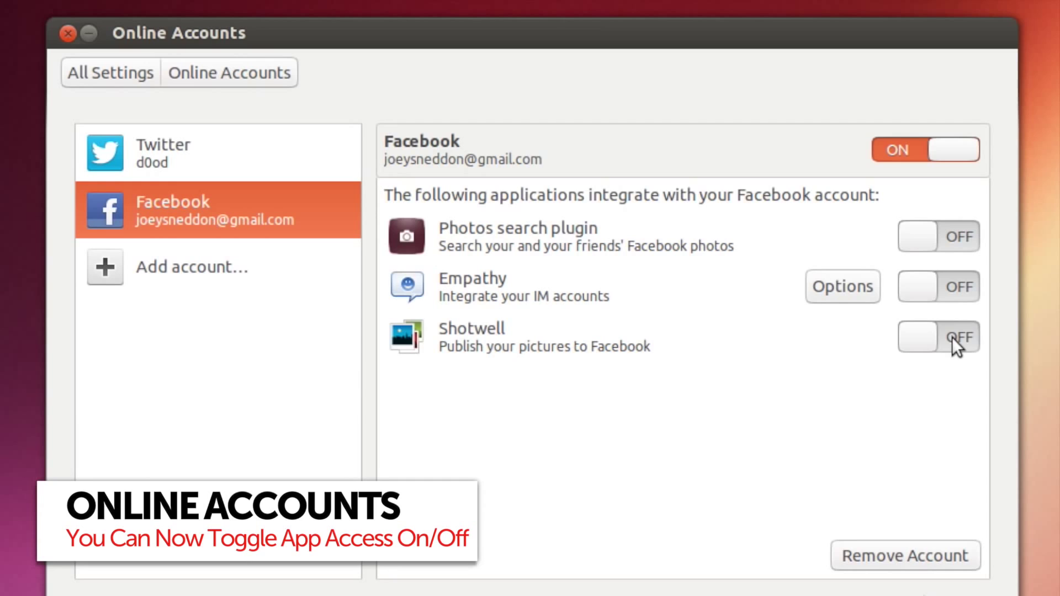
click(951, 338)
click(939, 239)
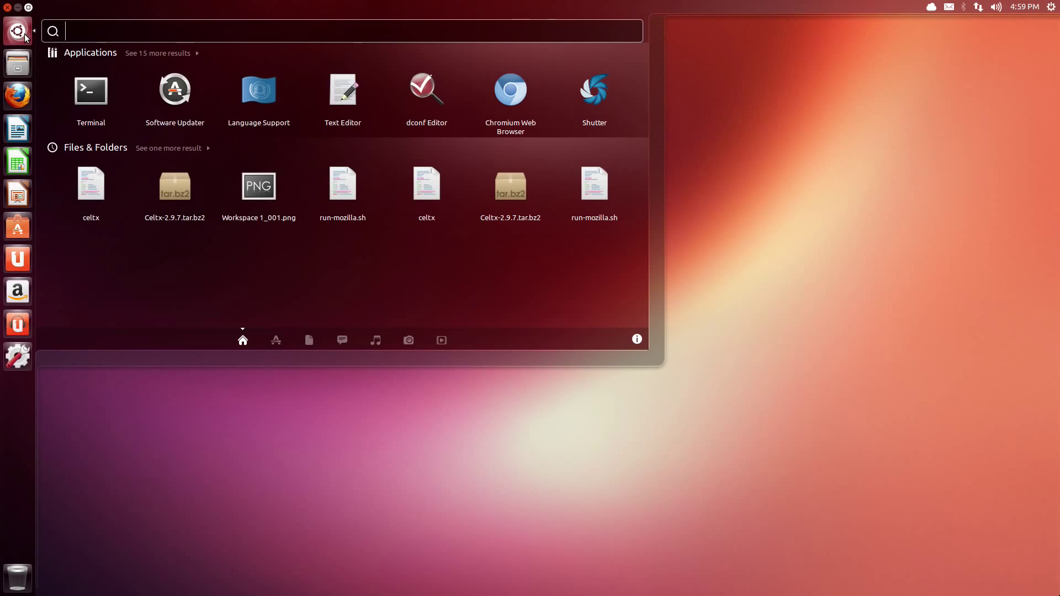
Step: Open the Social lens, preview the Geri Halliwell birthday tweet, then close it
click(341, 340)
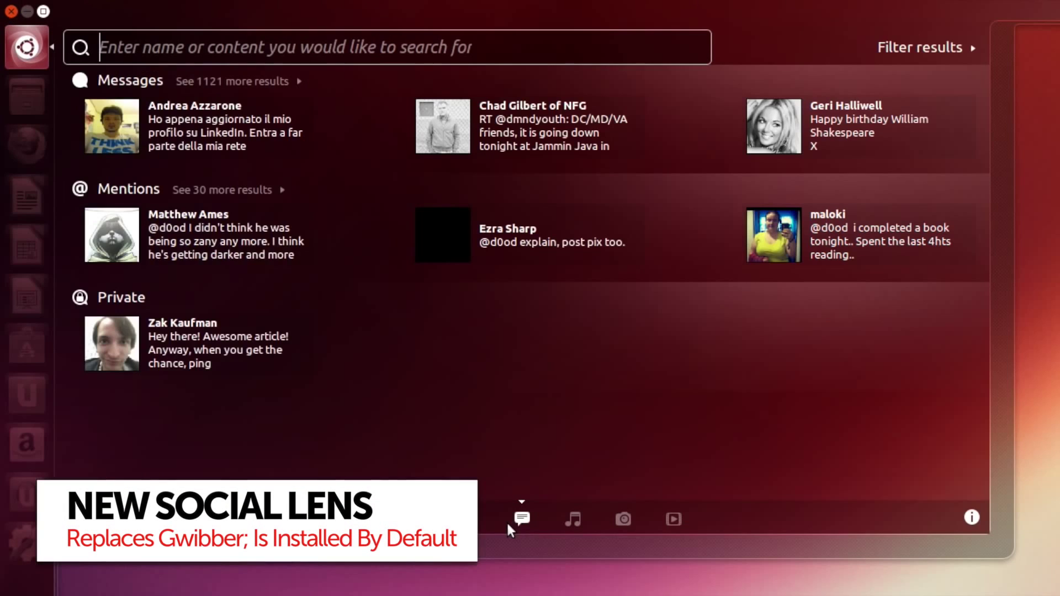
click(892, 142)
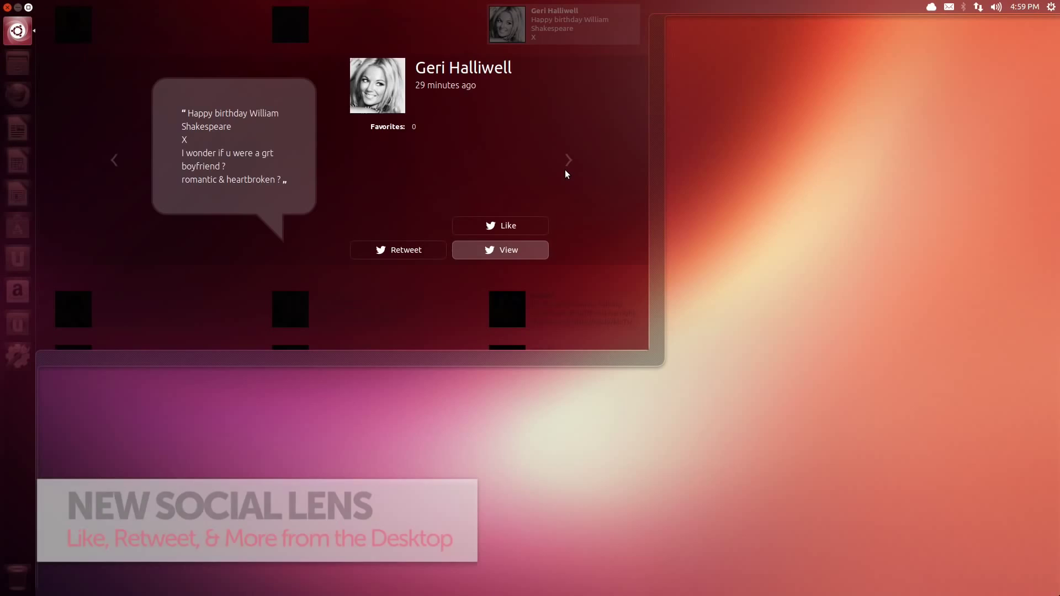
click(566, 168)
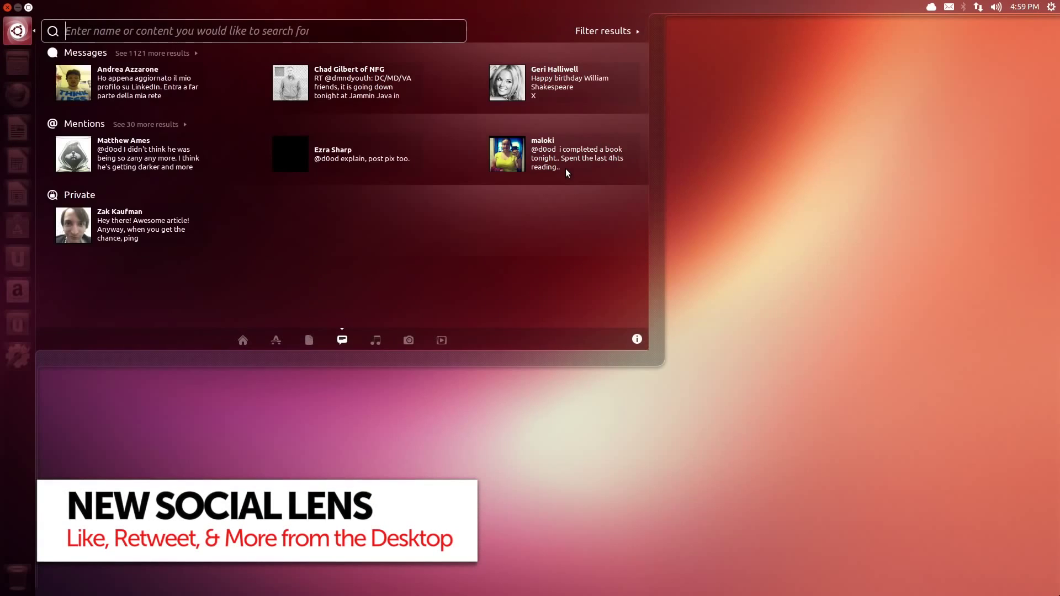
Step: Expand all Messages results and page through post previews from the weather tweet onward
click(195, 53)
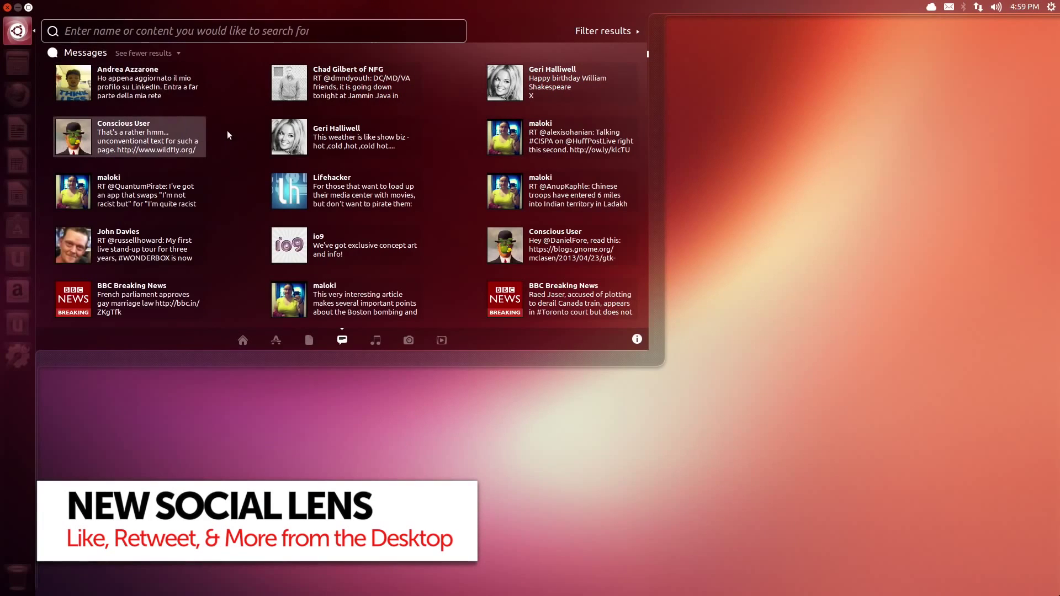
click(339, 135)
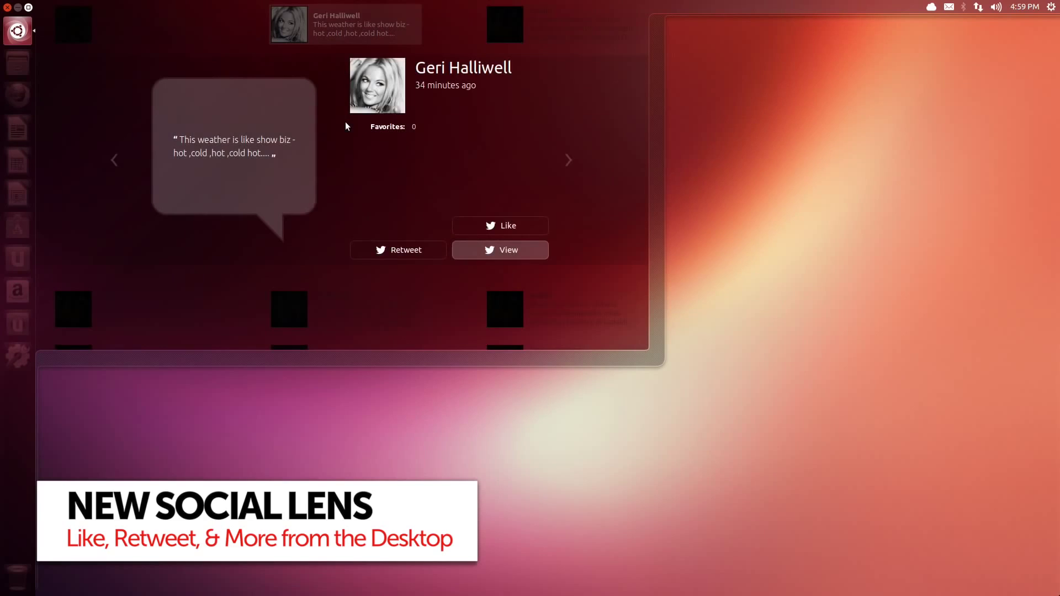
key(Right)
key(Right)
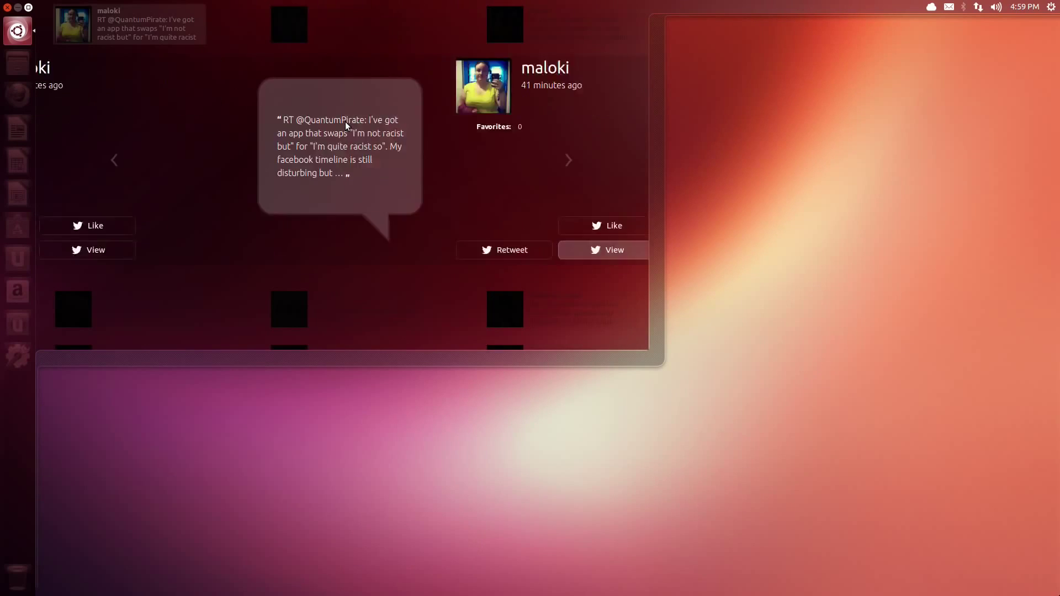
key(Right)
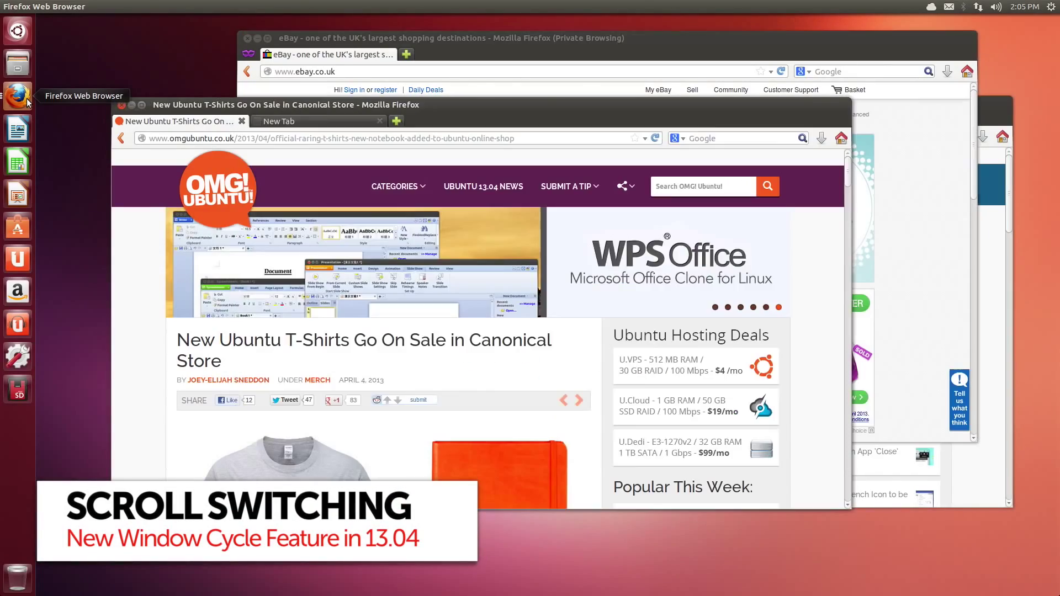
scroll(28, 100, down, 1)
scroll(27, 100, down, 1)
scroll(28, 101, down, 1)
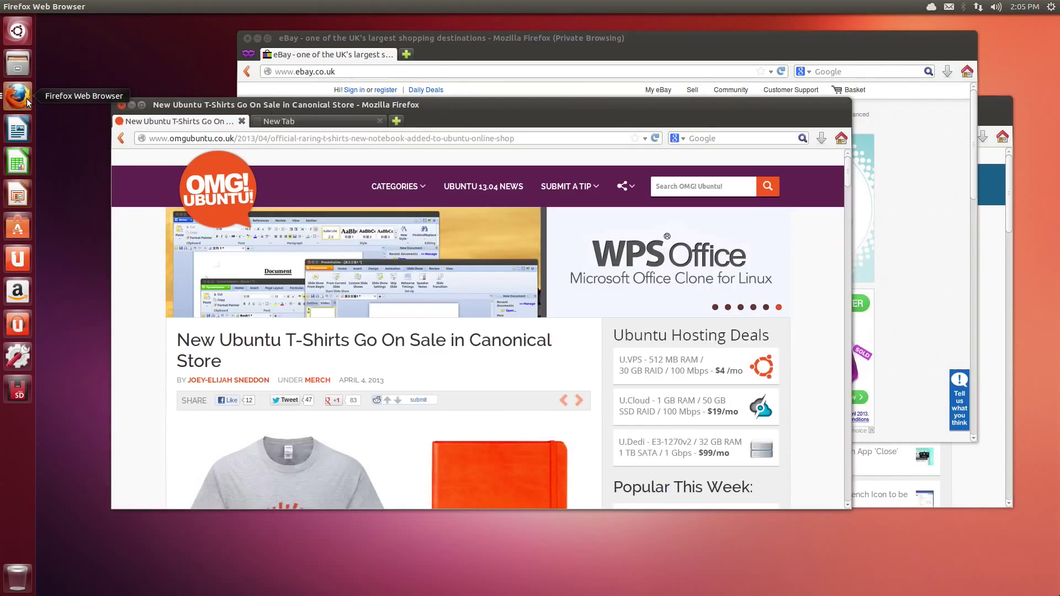
scroll(28, 100, down, 1)
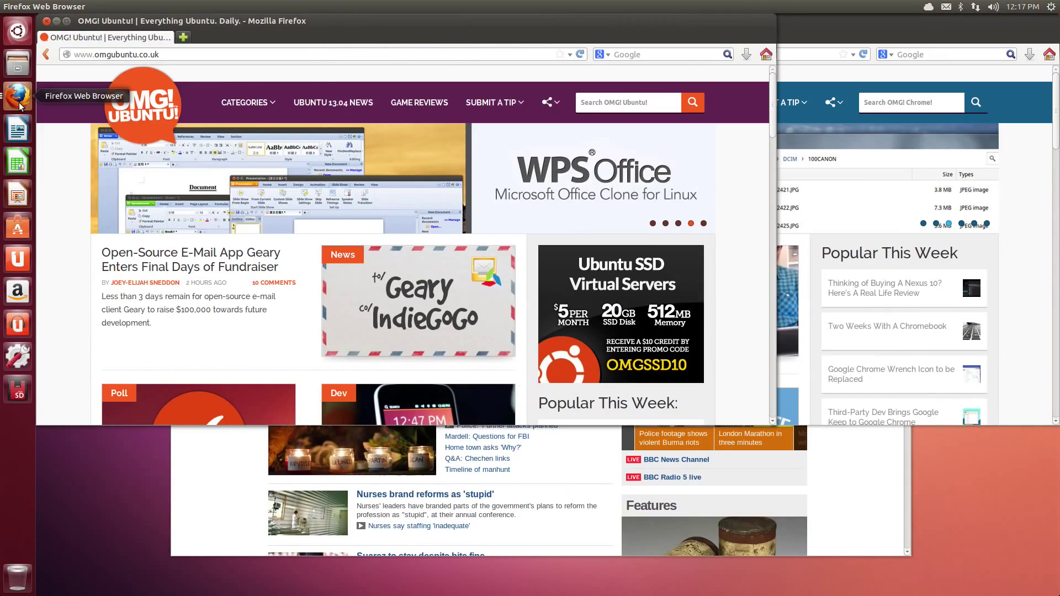
Step: Raise the OMG! Chrome! window, then the OMG! Ubuntu! window, from Firefox's launcher quicklist
right_click(18, 100)
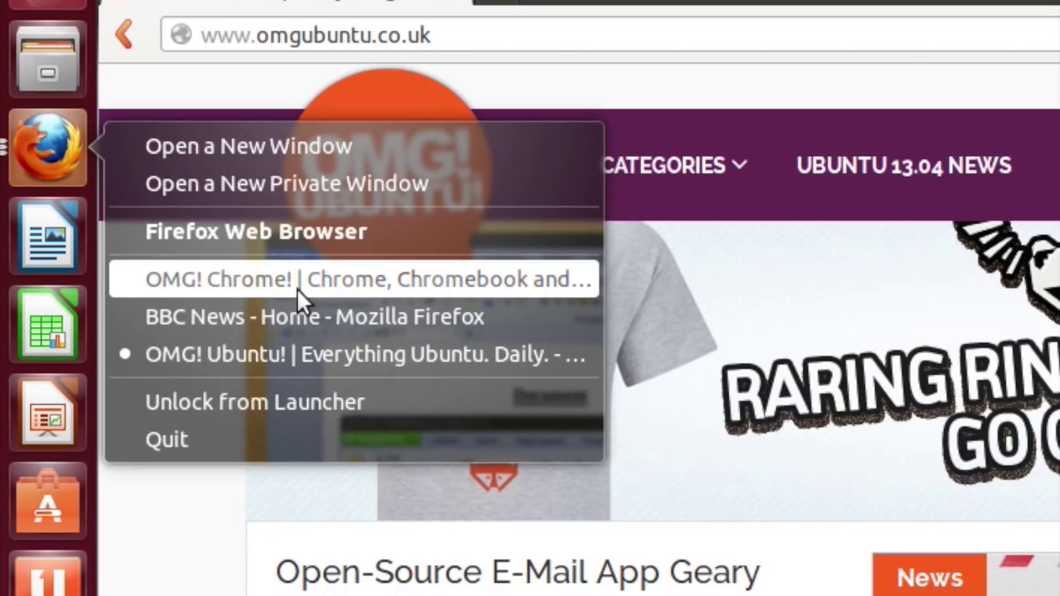
click(297, 281)
right_click(45, 133)
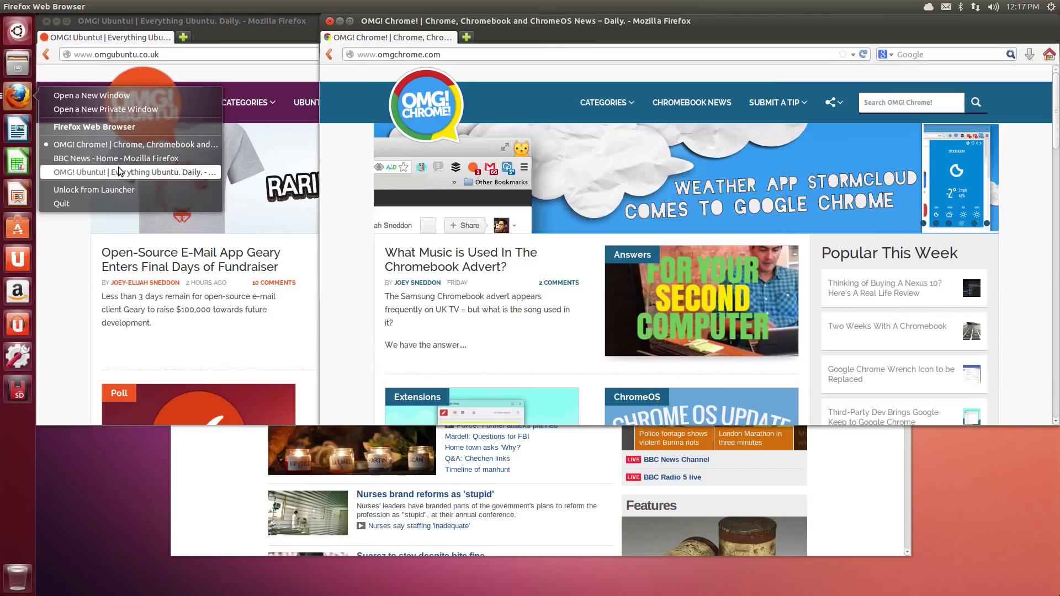
click(119, 171)
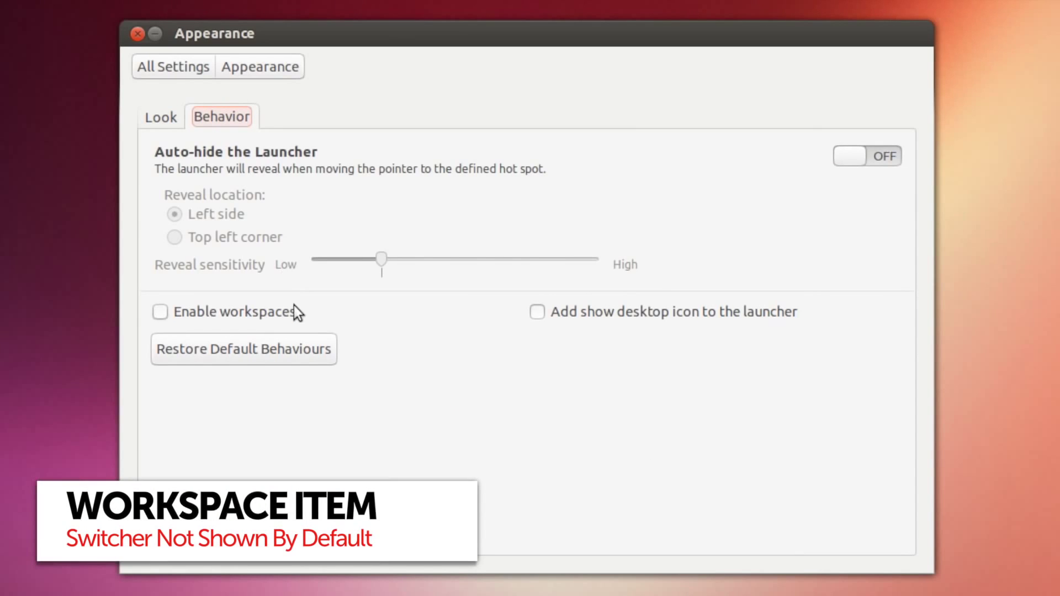
Step: Enable workspaces and switch to the empty top-right workspace
click(294, 306)
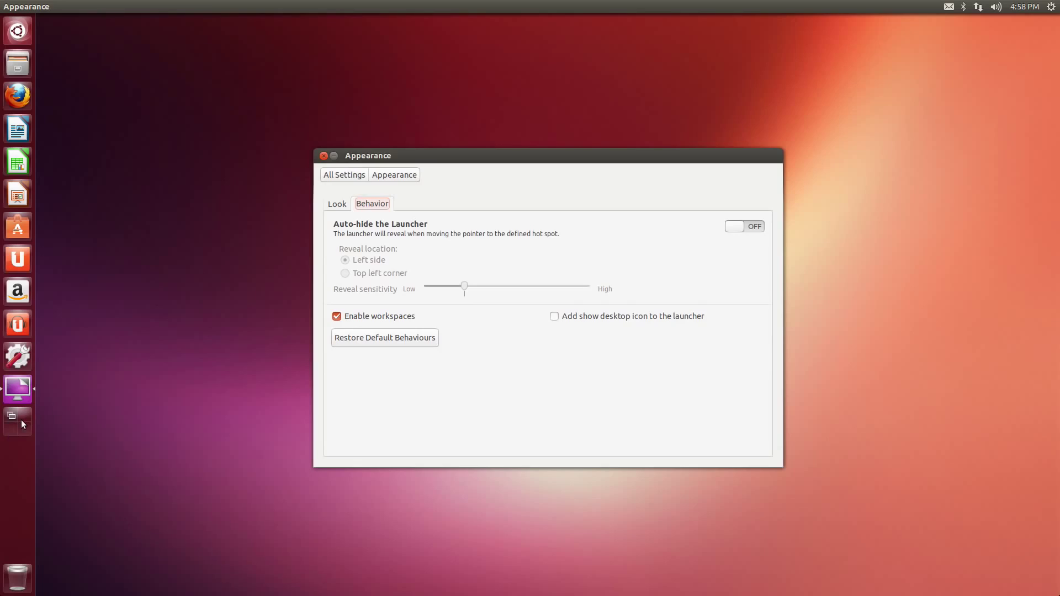
click(20, 420)
click(644, 217)
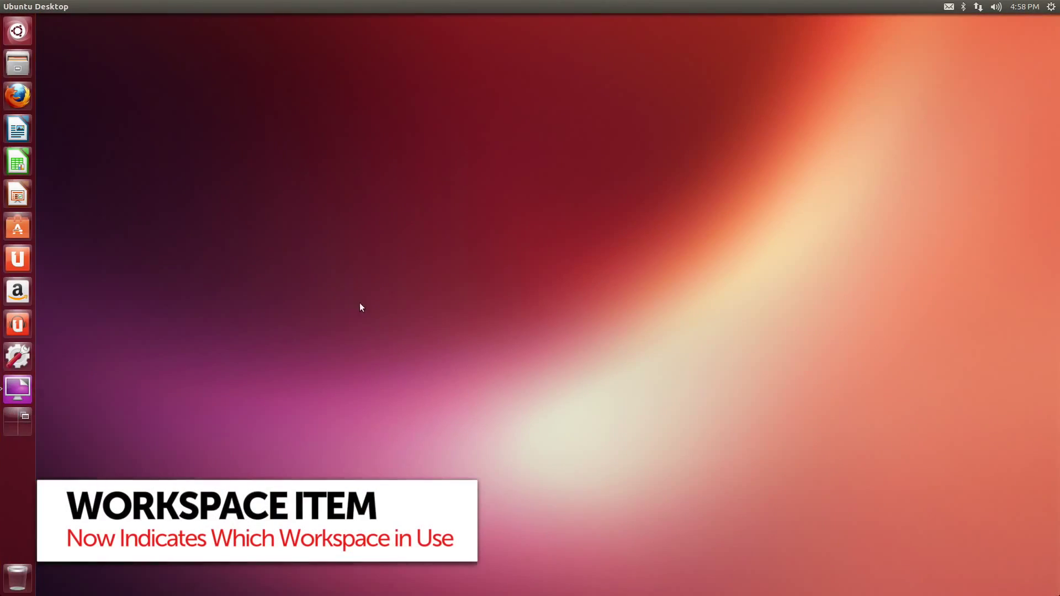
Step: Hop between the bottom-right, empty, and Appearance workspaces, ending on the empty top-right one
click(23, 415)
click(580, 447)
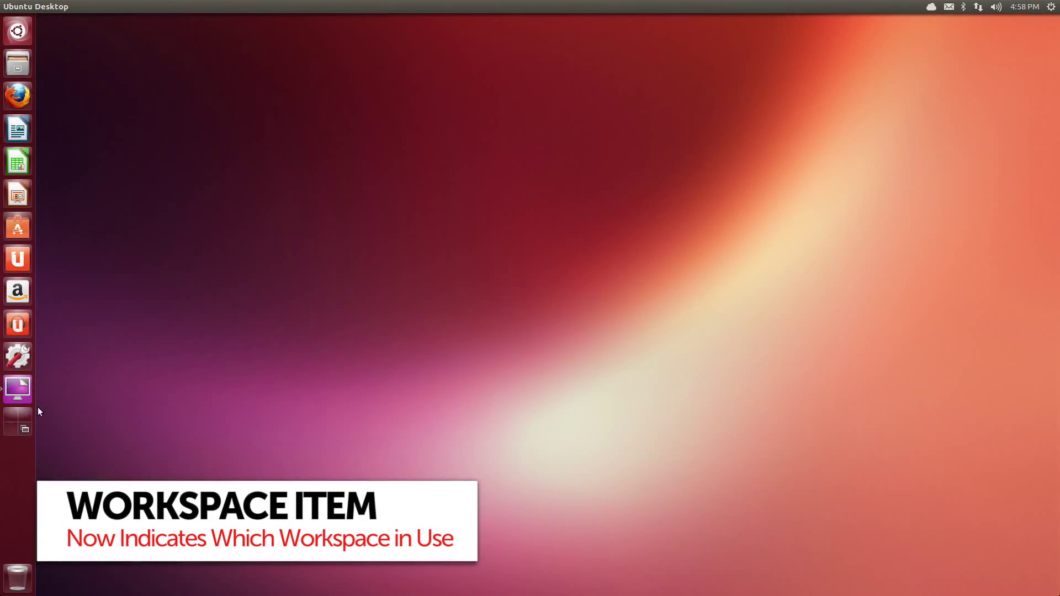
click(23, 419)
click(279, 402)
click(11, 424)
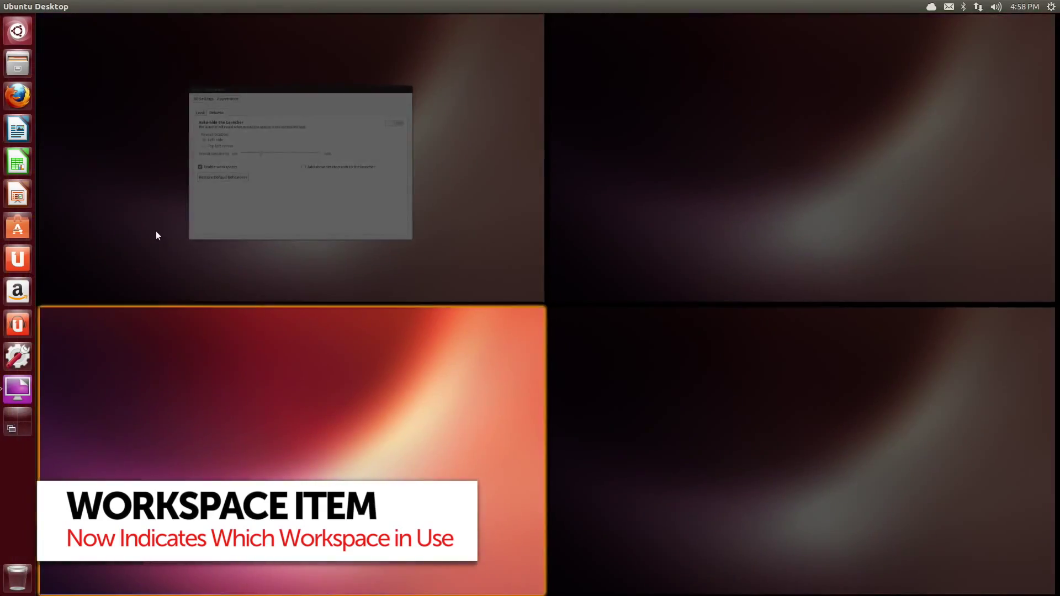
click(444, 234)
click(21, 419)
click(586, 176)
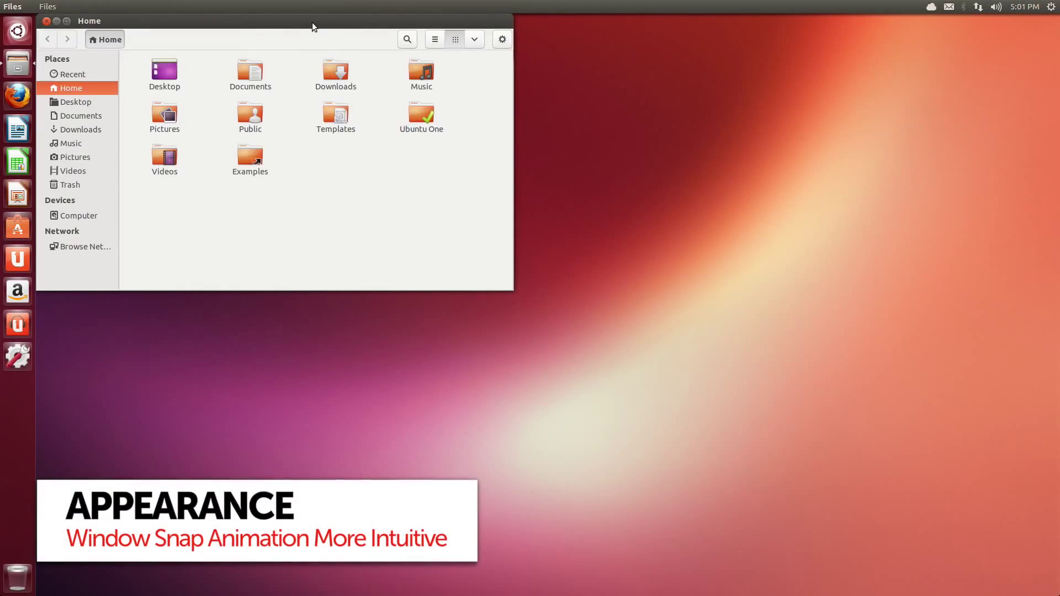
Step: Snap the Home window to the right half, then set the wallpaper to typewriter and then Stop the light
mouse_move(313, 22)
mouse_down()
mouse_move(786, 163)
mouse_move(573, 9)
mouse_up()
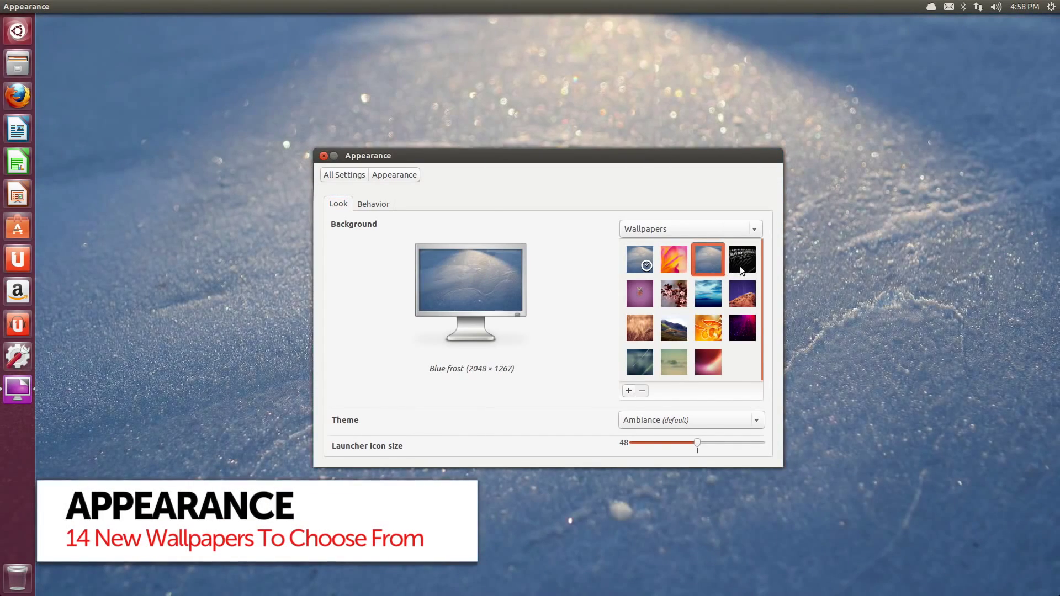
click(742, 264)
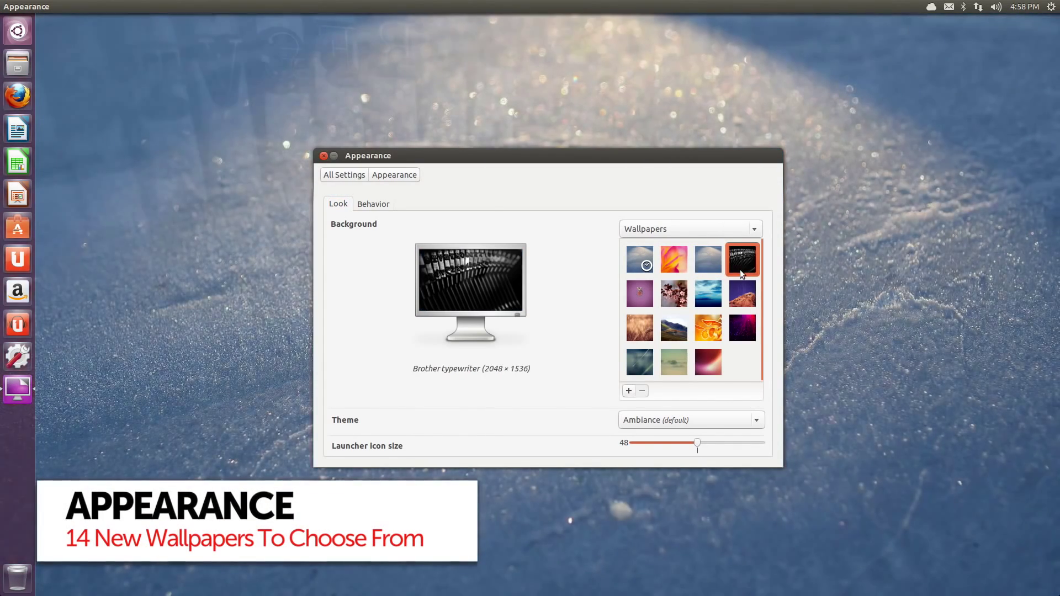
click(740, 323)
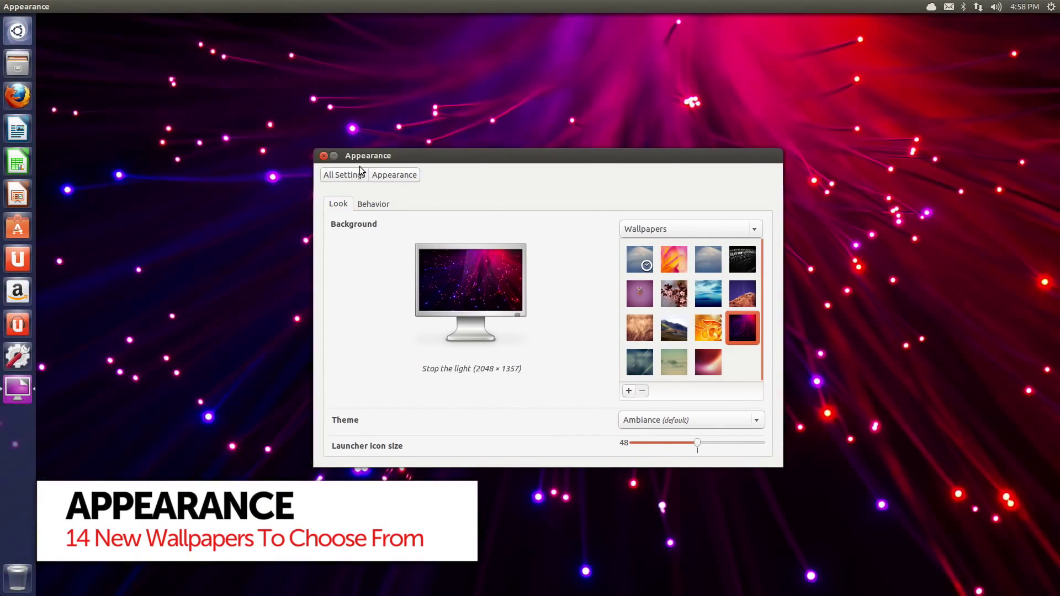
click(18, 31)
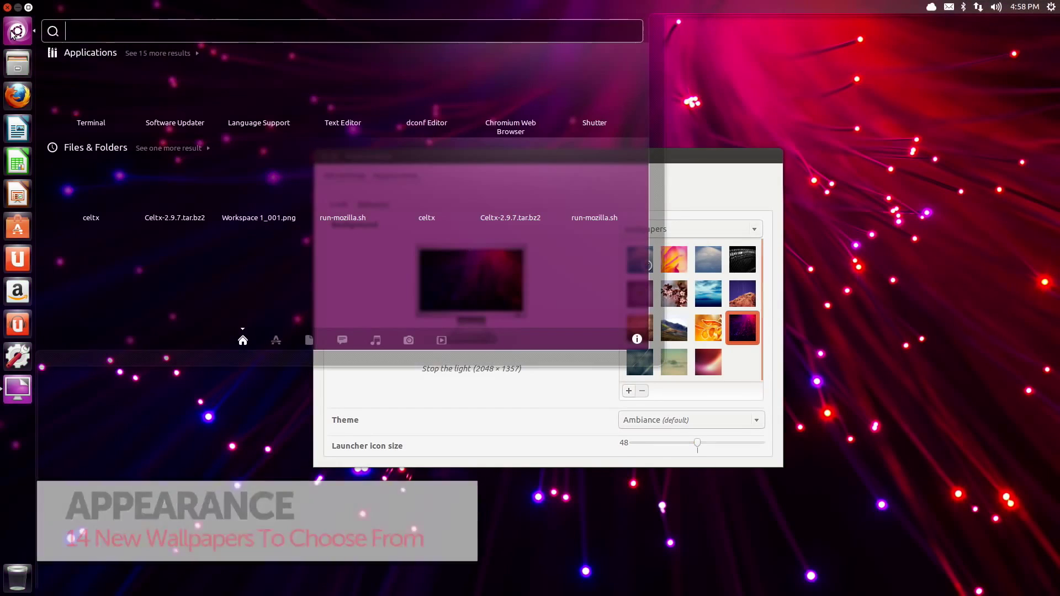
key(Escape)
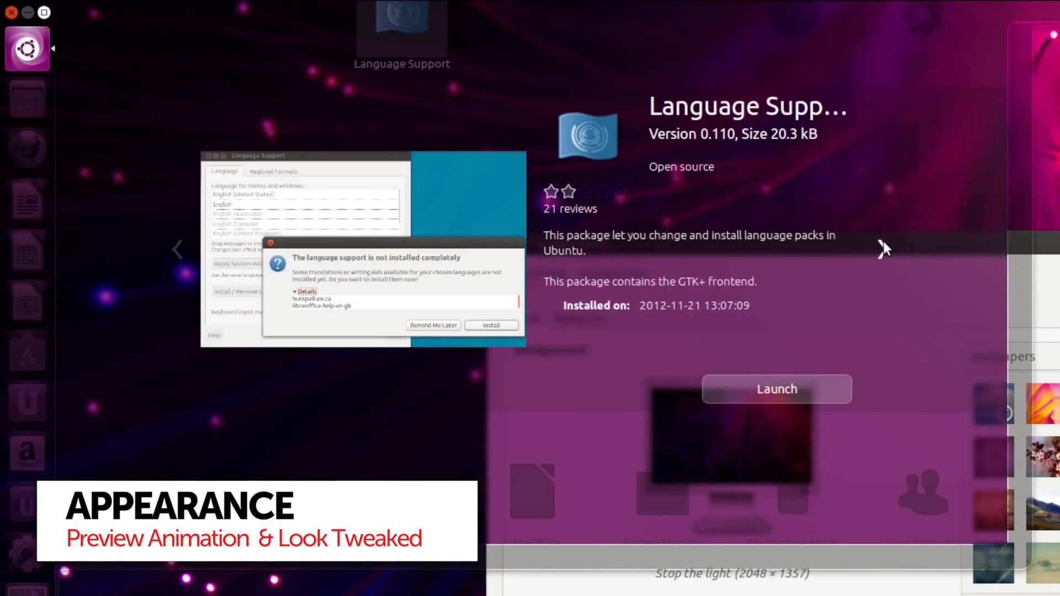
click(884, 246)
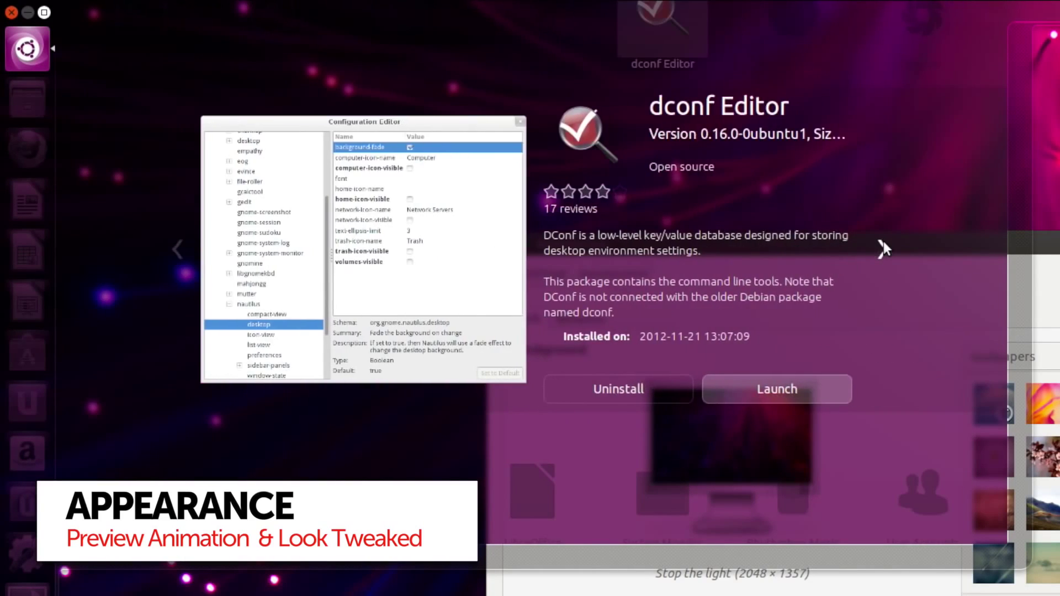
click(883, 246)
click(884, 246)
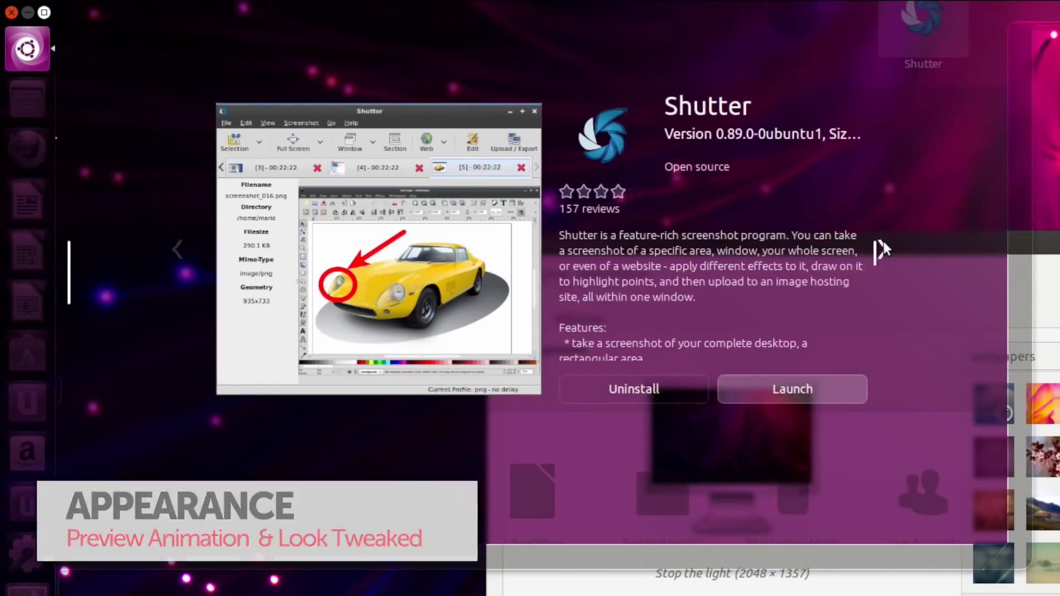
key(Escape)
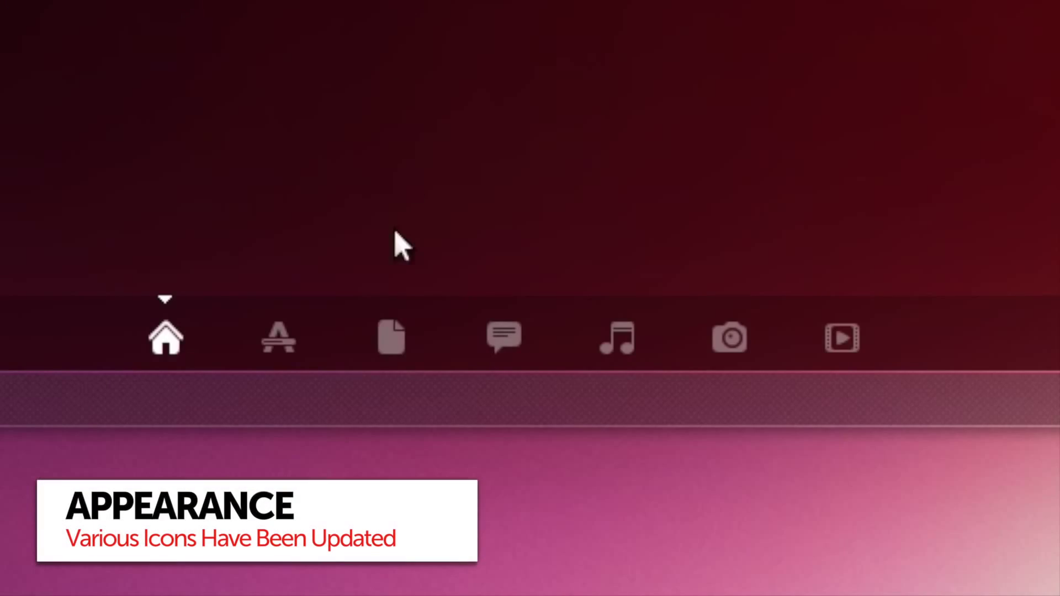
Step: Browse the Applications and social lenses, then expand all Installed application results
click(279, 338)
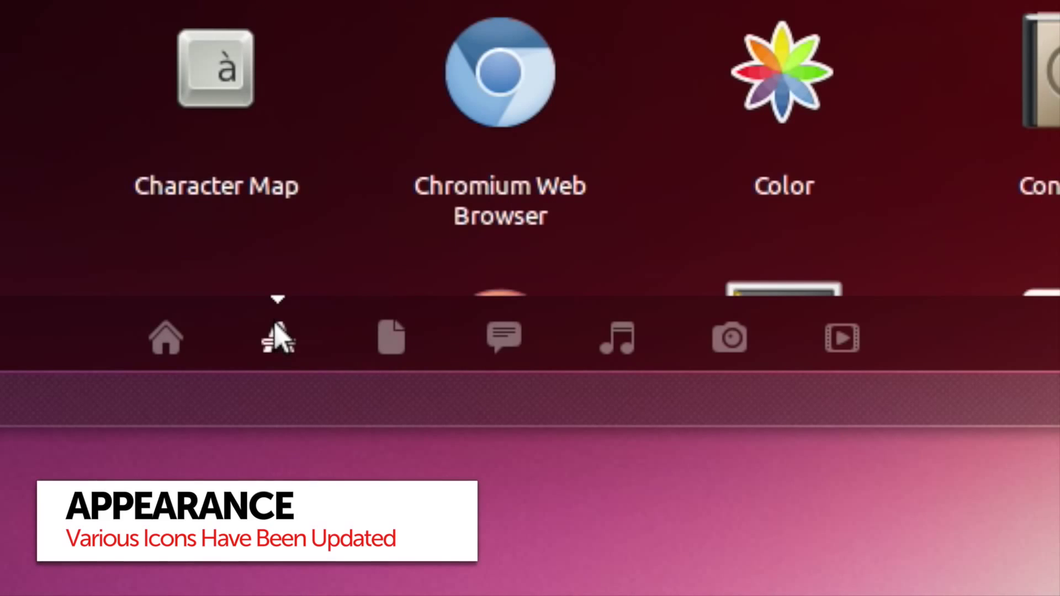
click(497, 340)
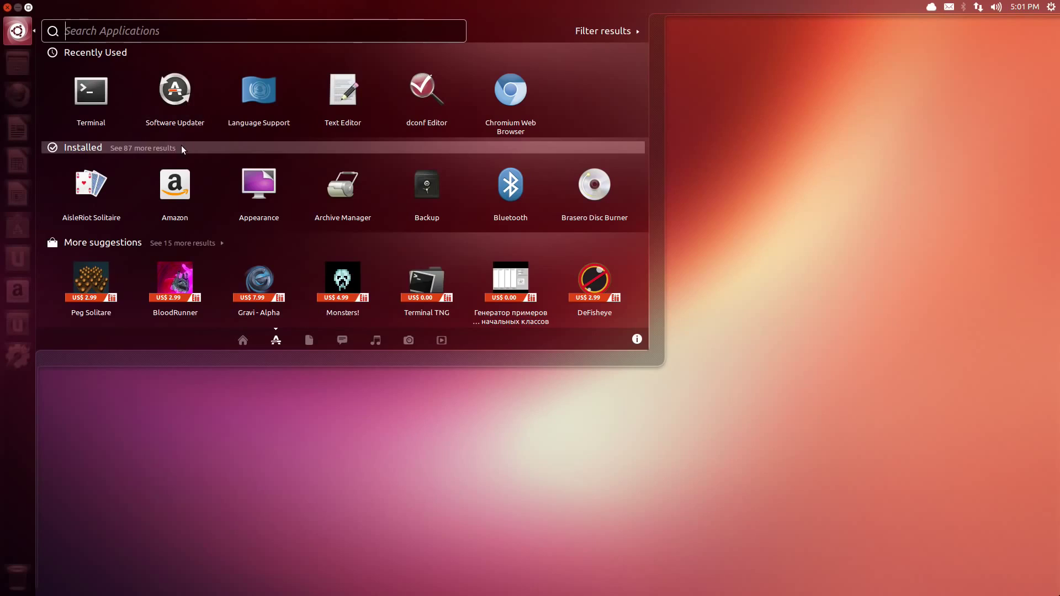
click(181, 144)
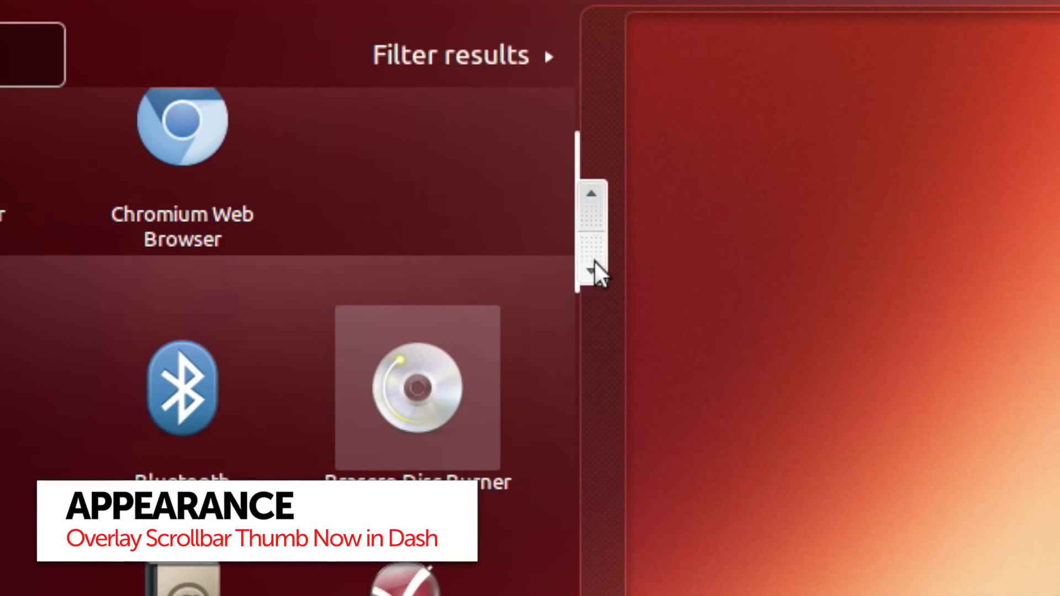
drag(598, 273, 604, 517)
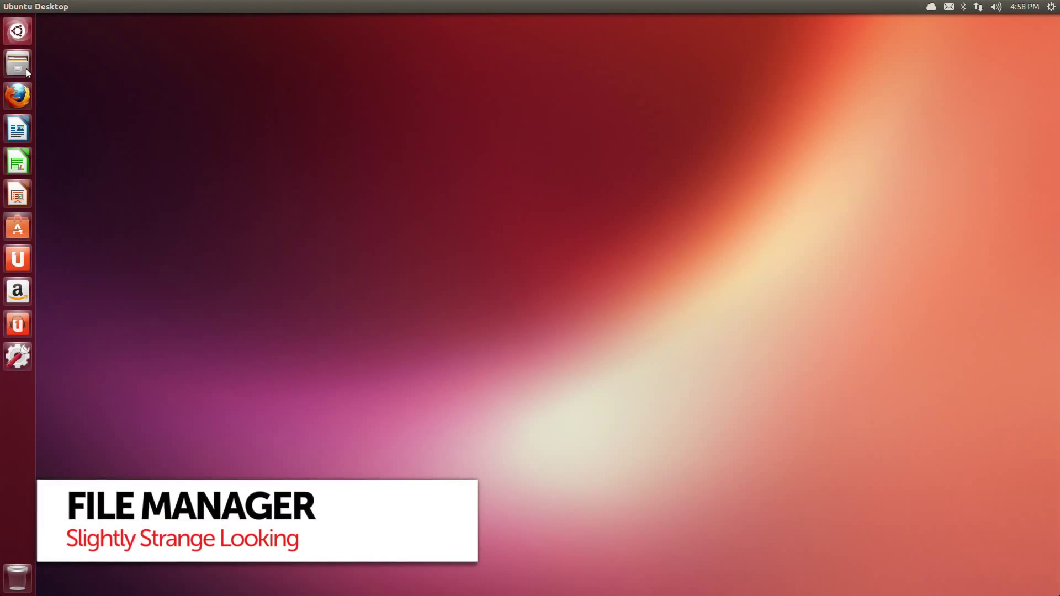
Step: Open the Home folder in Files, centre its window, and open its gear options menu
click(17, 65)
drag(201, 20, 431, 118)
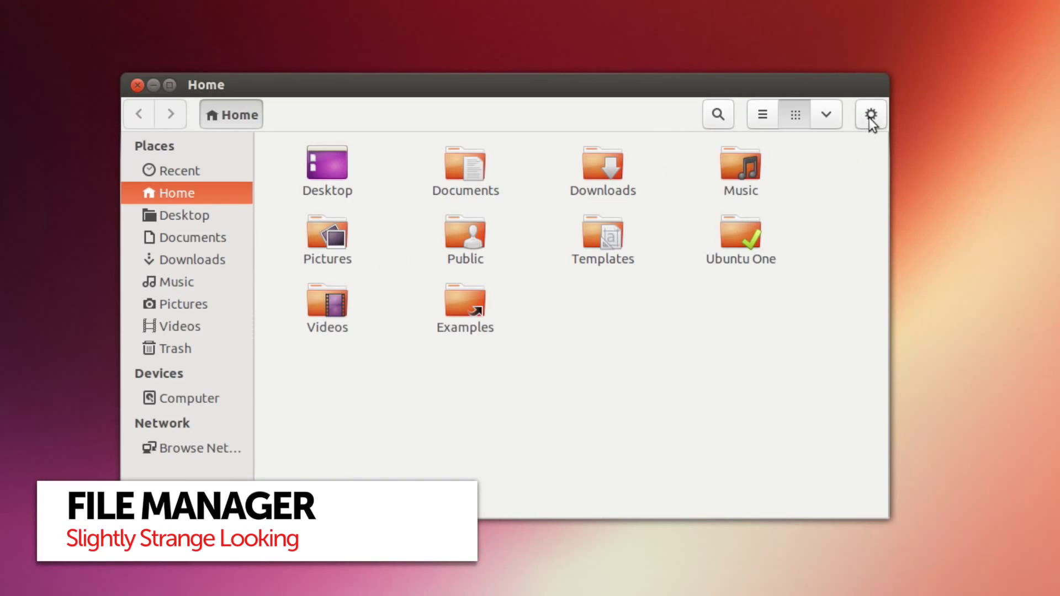
click(871, 116)
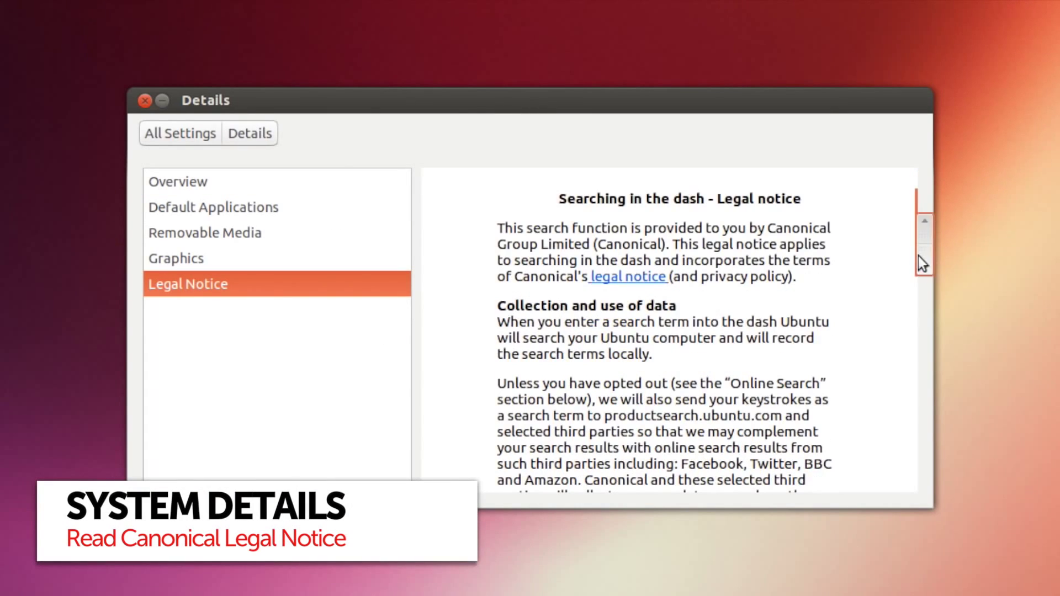
drag(919, 256, 745, 314)
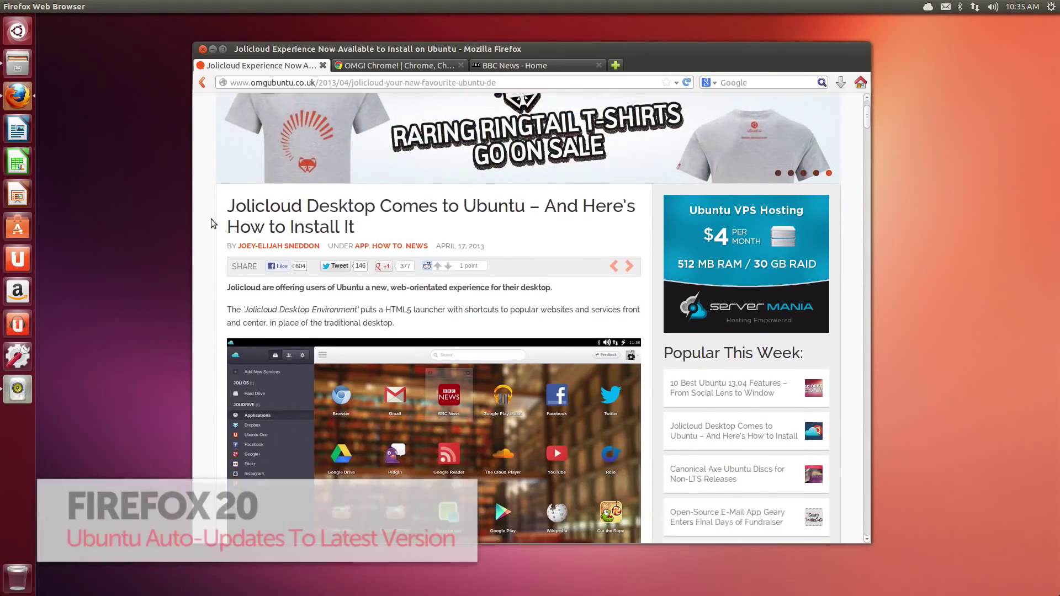
mouse_move(372, 130)
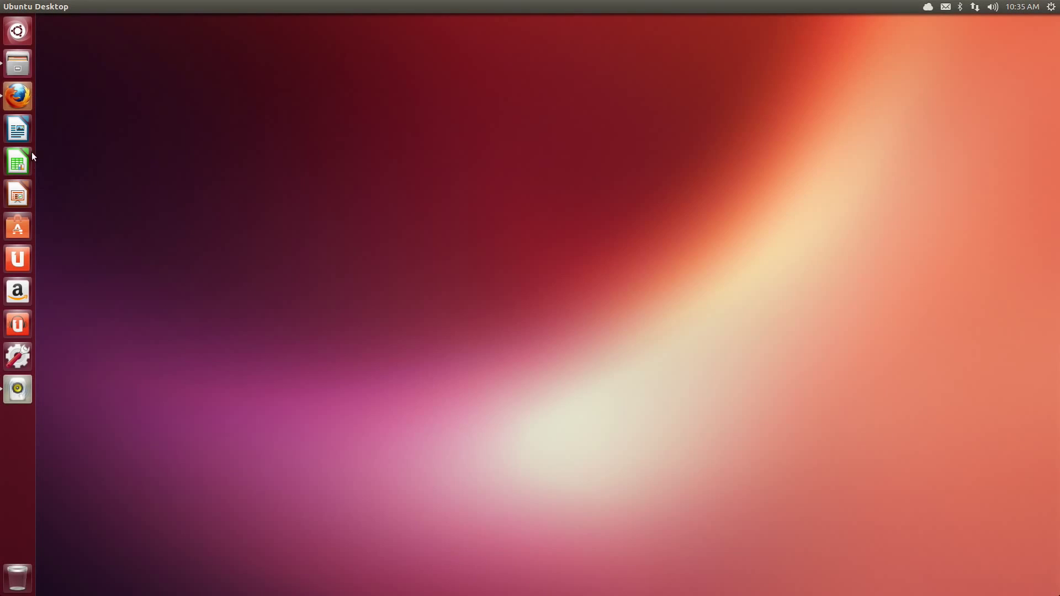
click(18, 162)
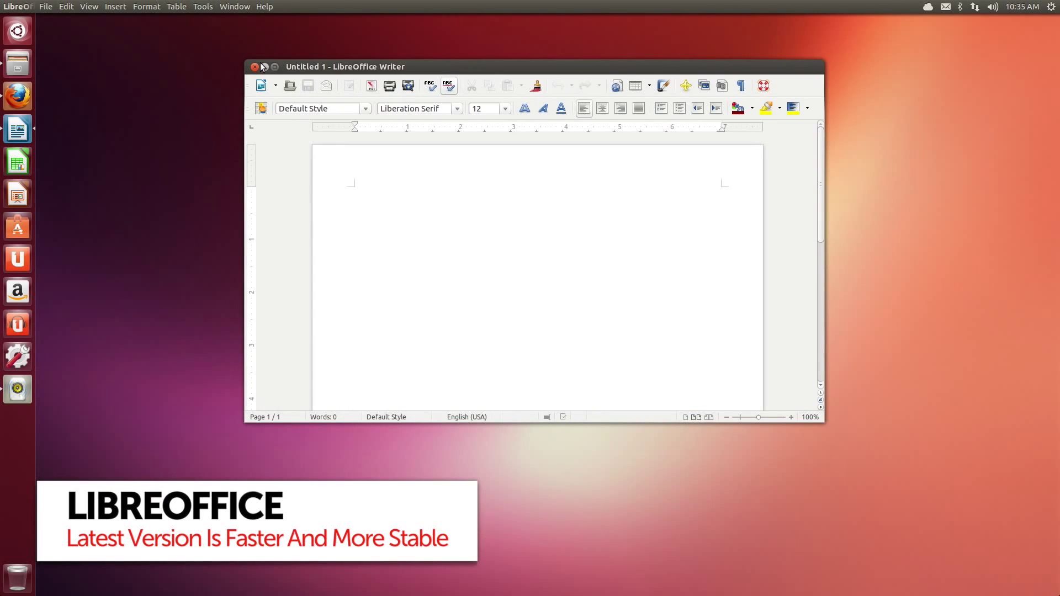
Step: Show LibreOffice's About information, then preview Allister's album Dead Ends and Girlfriends
click(292, 80)
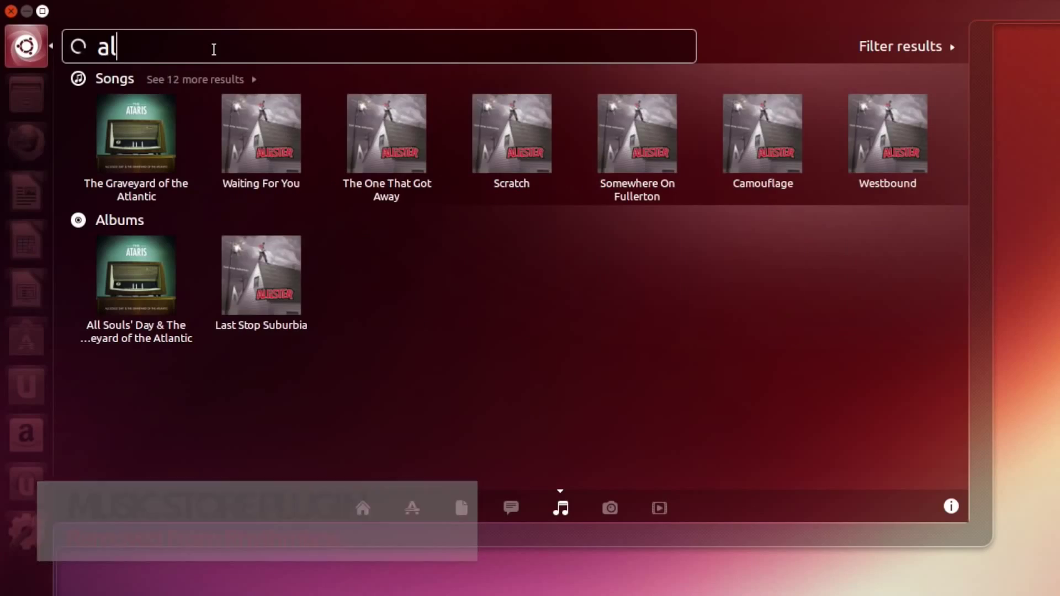
text(list)
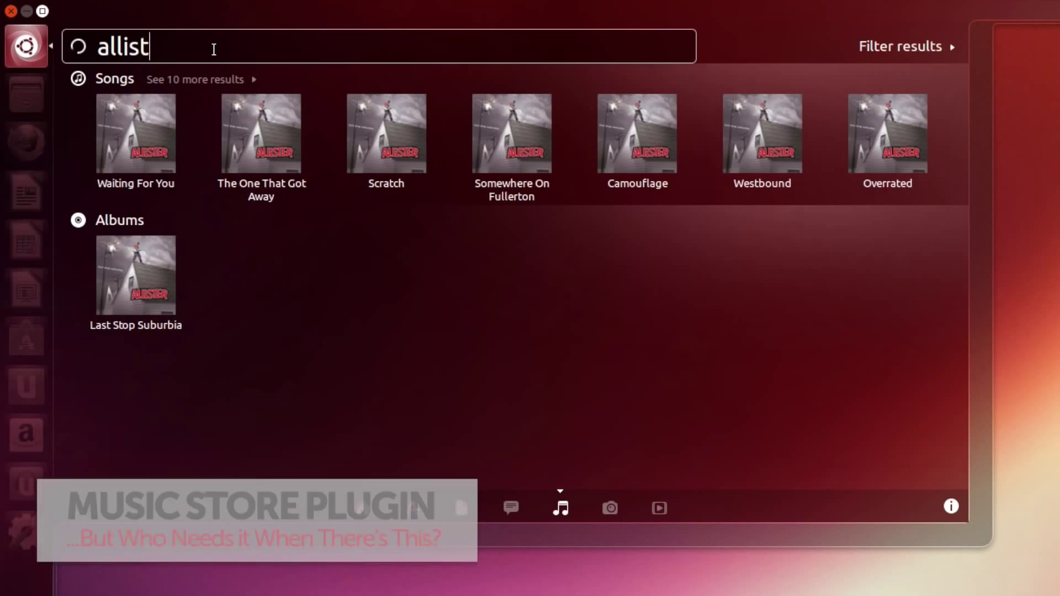
text(er)
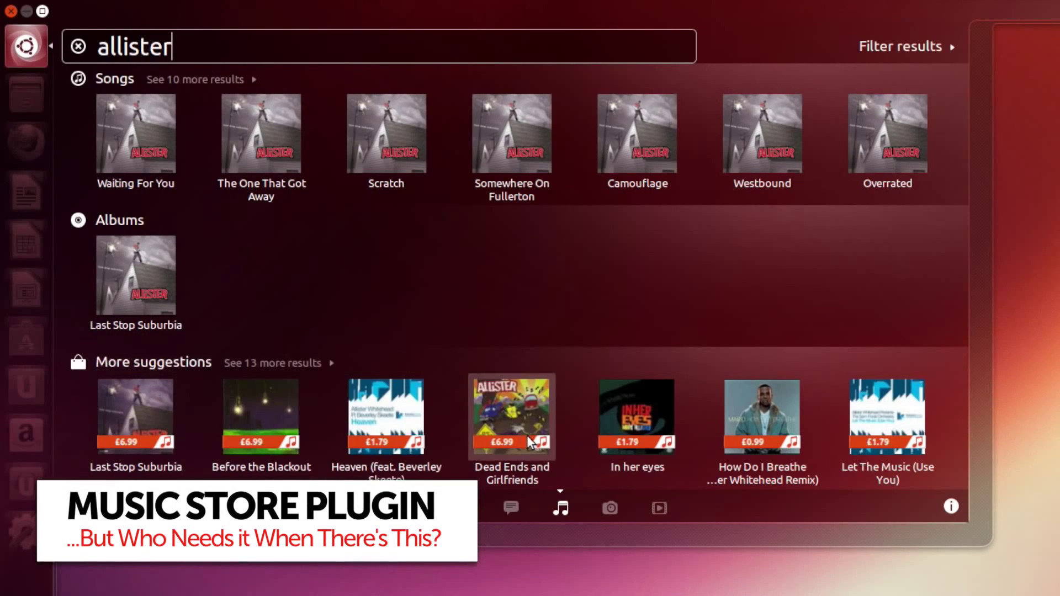
click(527, 434)
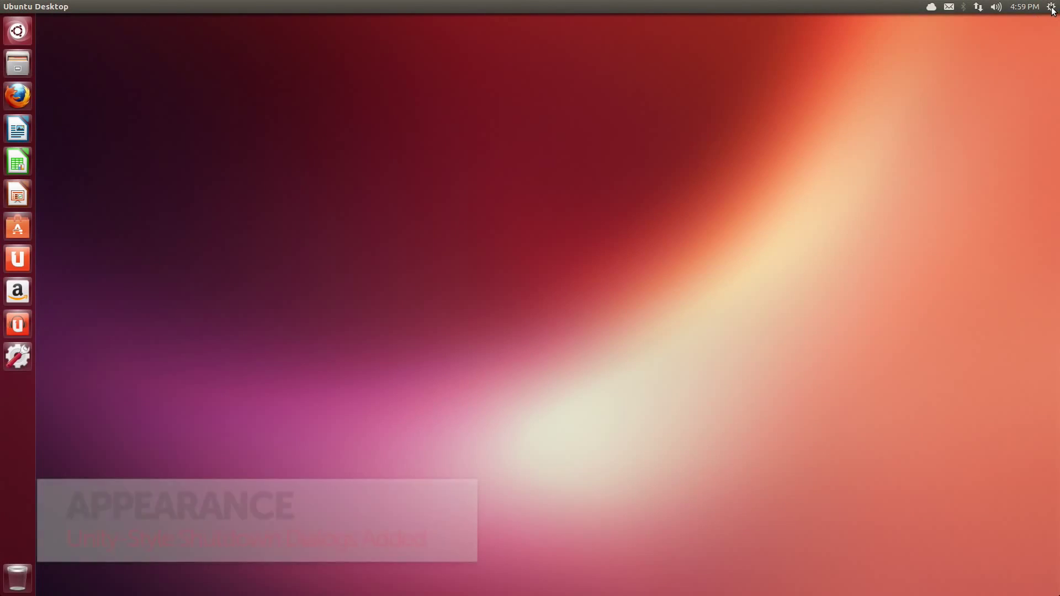
Step: Choose Log Out… from the gear session menu to bring up the Log Out dialog
click(1051, 6)
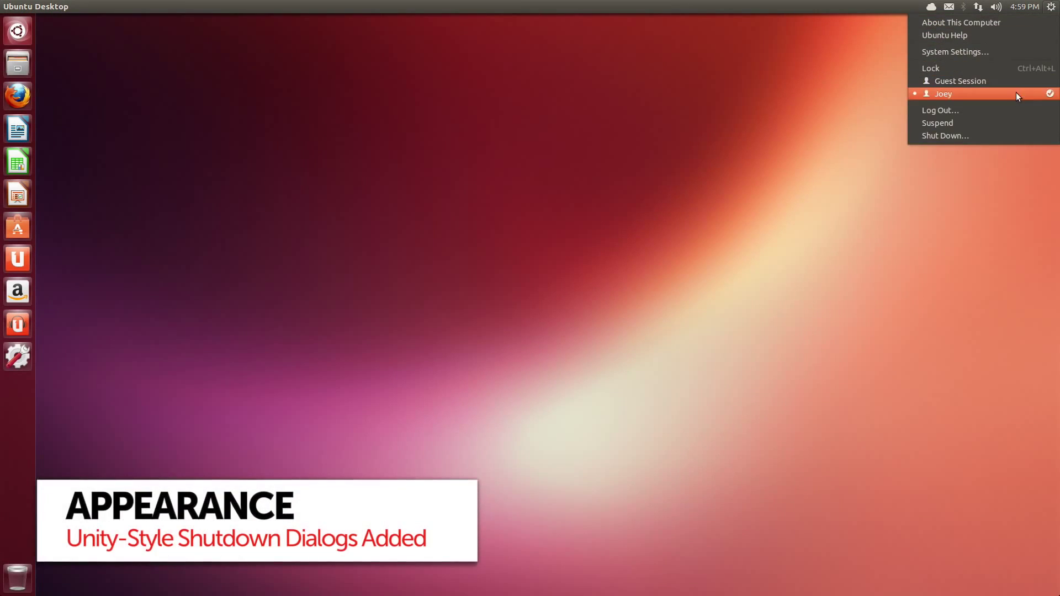
click(1007, 110)
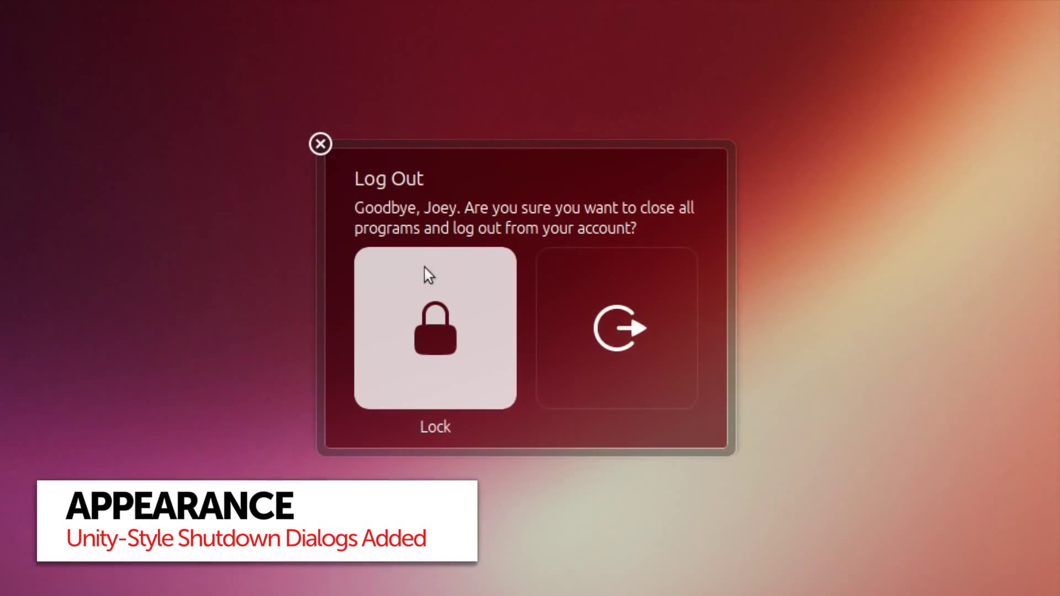